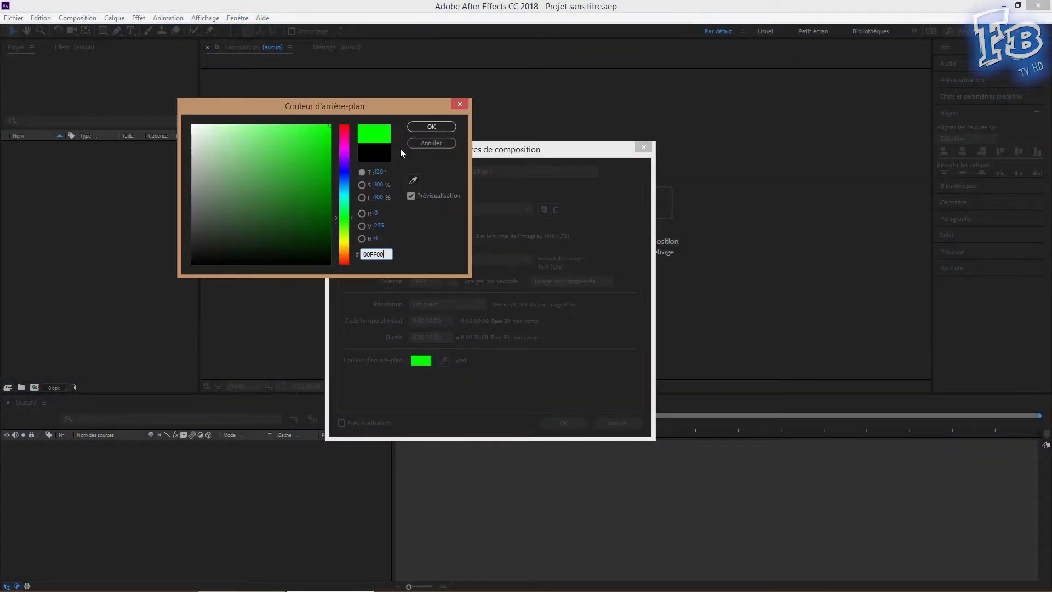
# Step: Create Composition 1 at 1920×1080 and 30 seconds, clearing the green background to keep it black
pyautogui.click(432, 142)
pyautogui.press('Return')
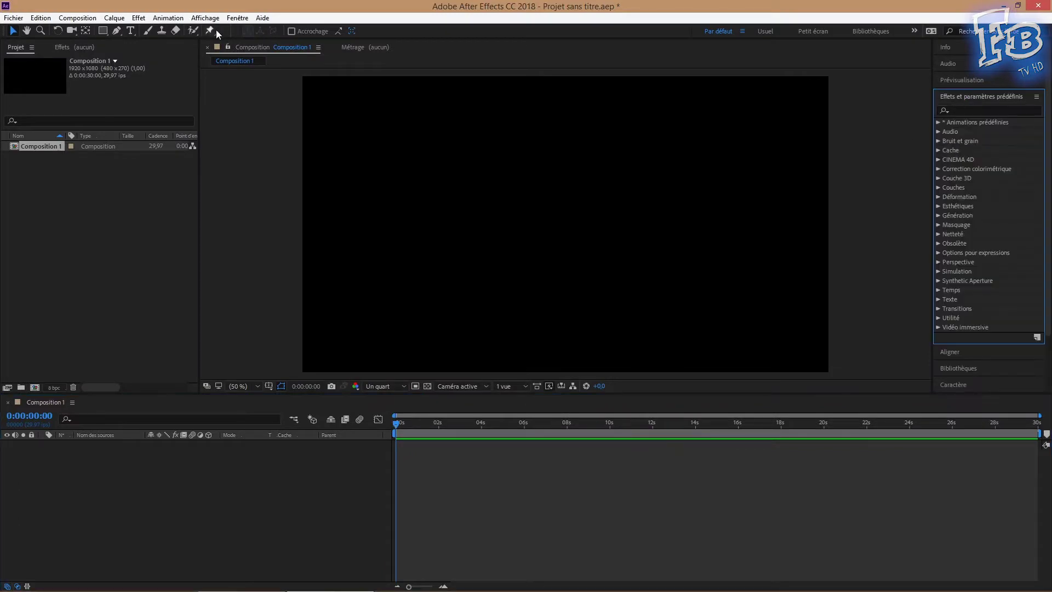
# Step: Add a full-frame 1920×1080 dark grey solid, 'Gris foncé uni 1', to Composition 1
pyautogui.click(139, 17)
pyautogui.moveTo(156, 30)
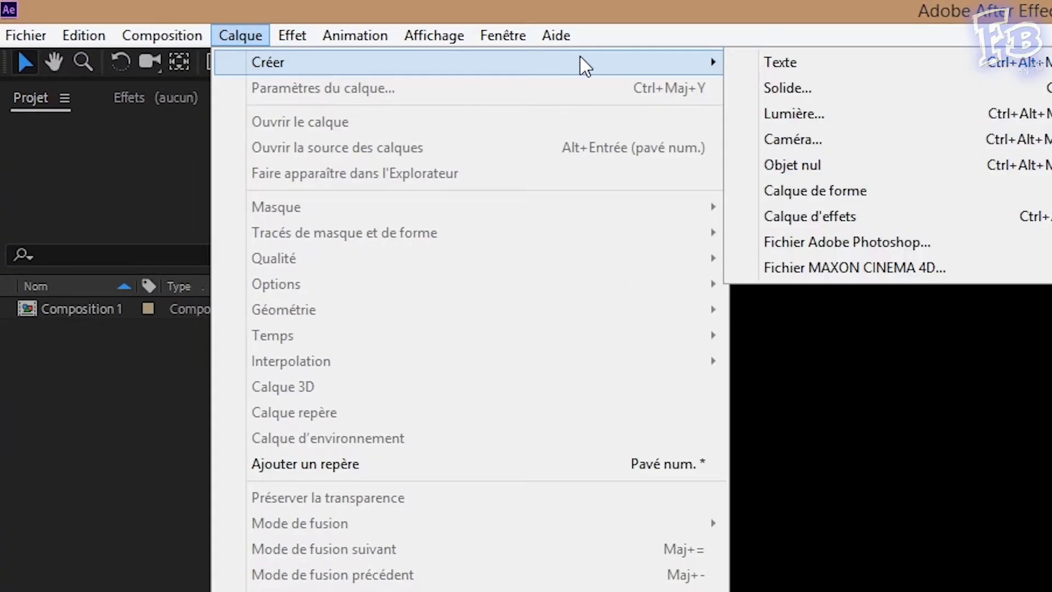
pyautogui.click(859, 93)
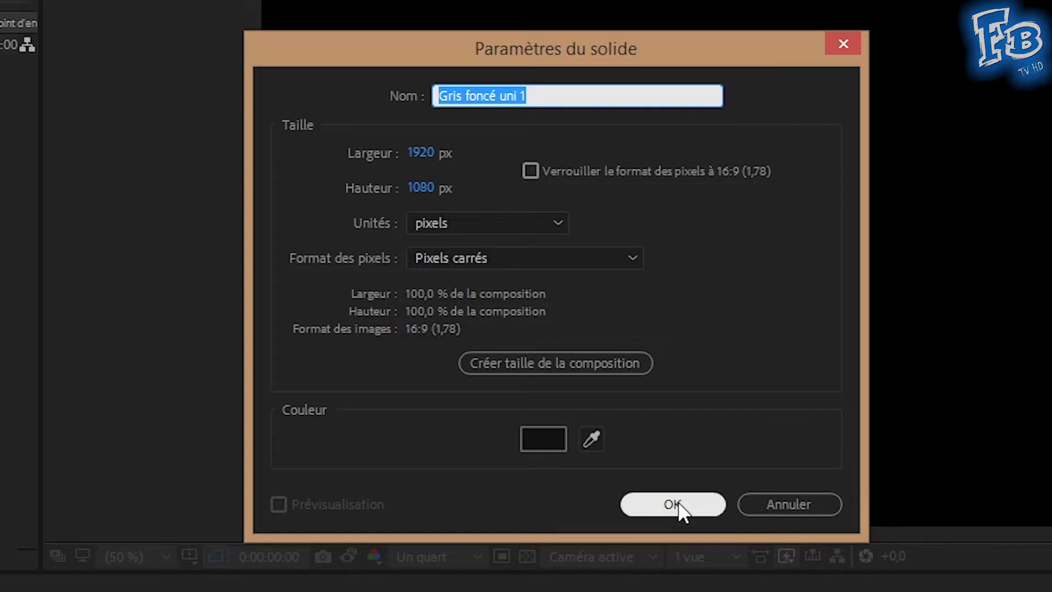
pyautogui.click(679, 501)
pyautogui.click(992, 112)
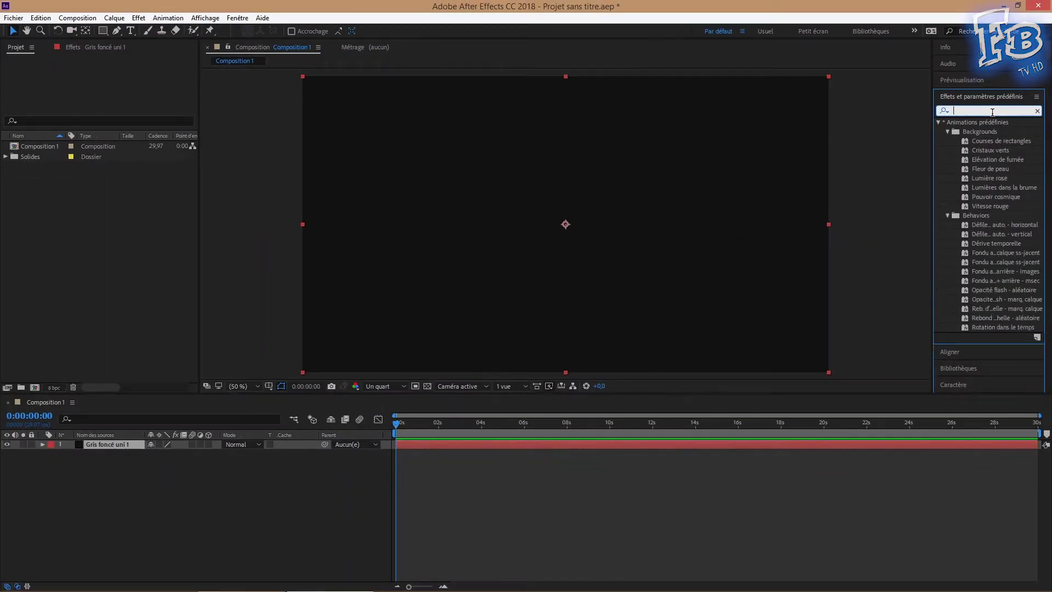
# Step: Apply the Nombres effect to the solid in Arial, showing red digits with leading zeros
pyautogui.write('nombre')
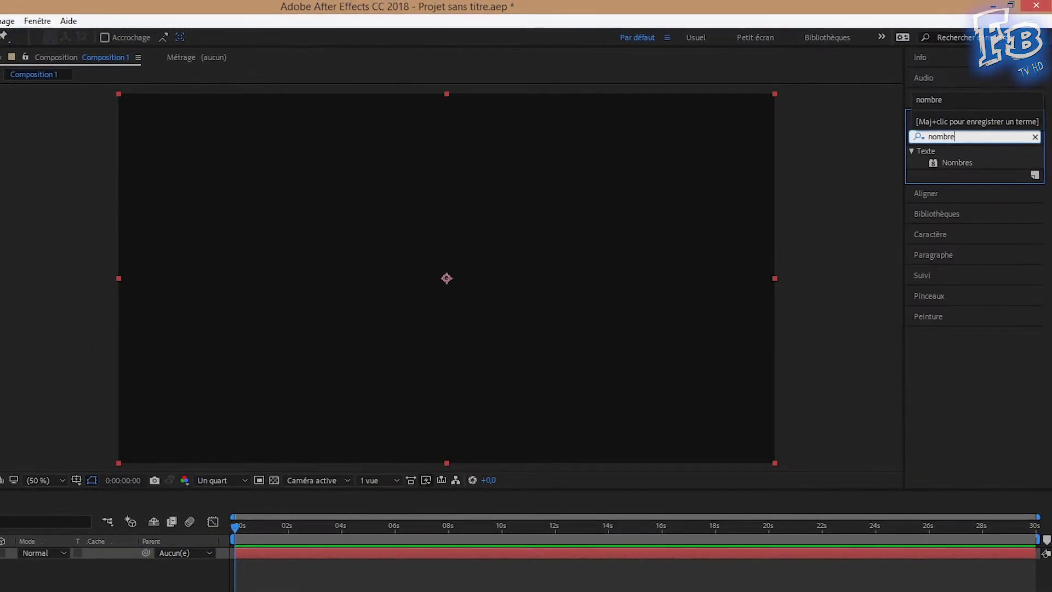
pyautogui.moveTo(994, 161); pyautogui.dragTo(632, 209)
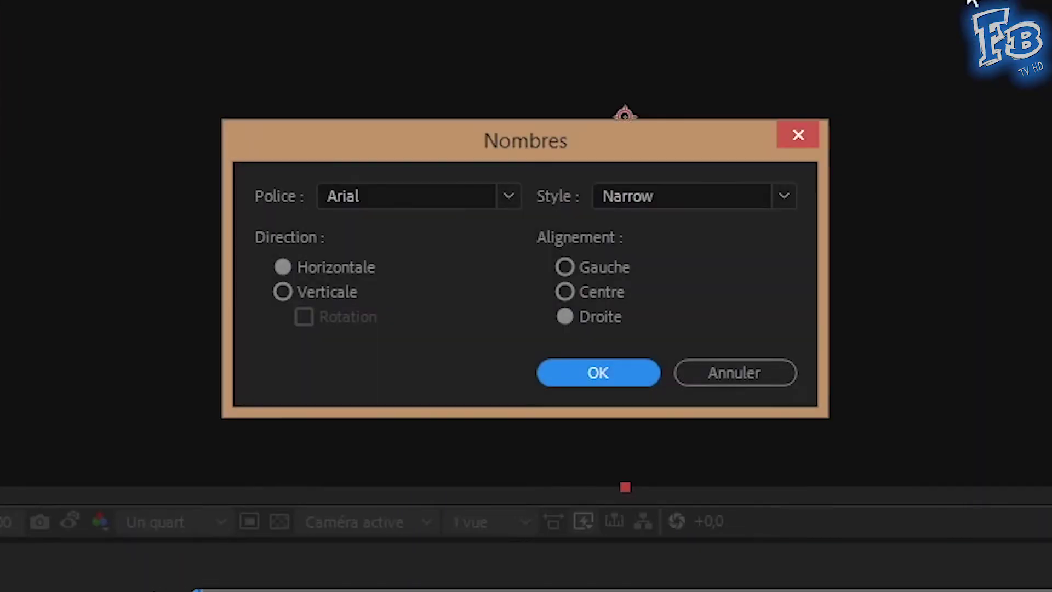
pyautogui.click(512, 198)
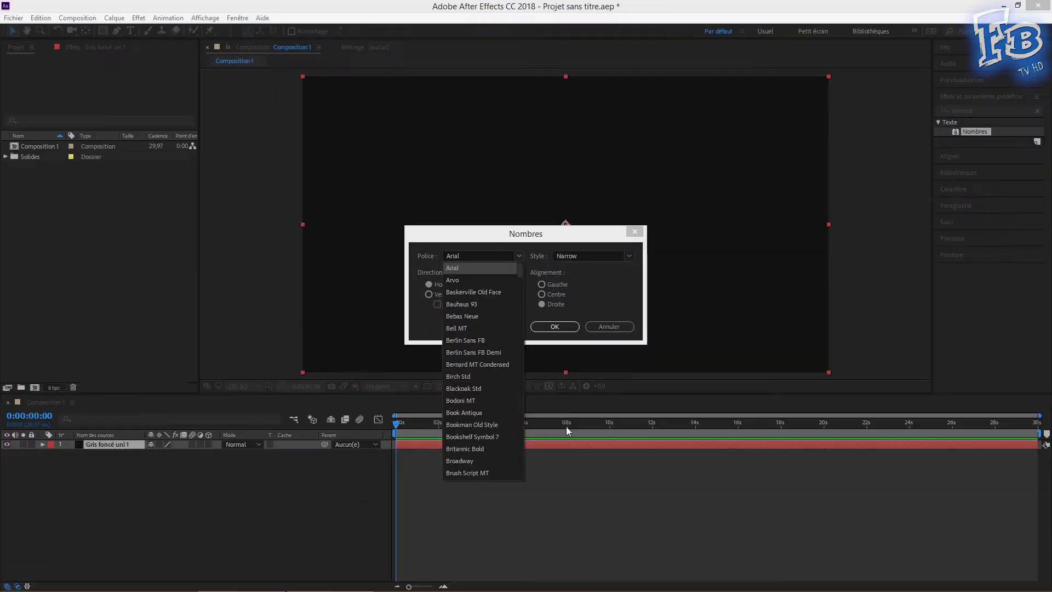
pyautogui.click(603, 326)
pyautogui.click(181, 109)
pyautogui.click(186, 141)
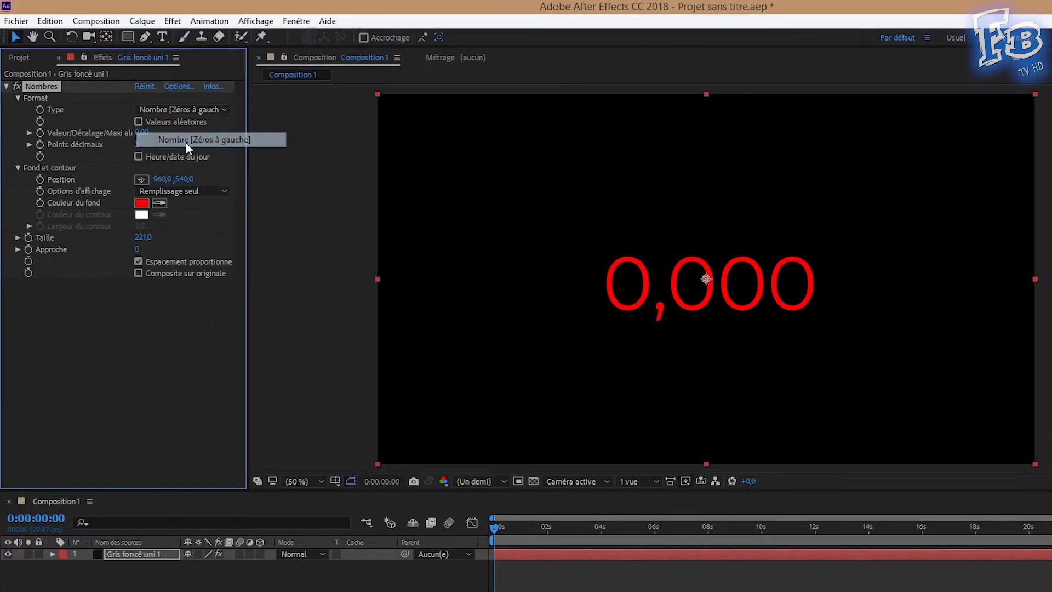
# Step: Try the counter as timecode, time, numeric, short and long date, and hexadecimal formats
pyautogui.click(180, 110)
pyautogui.click(171, 181)
pyautogui.click(181, 109)
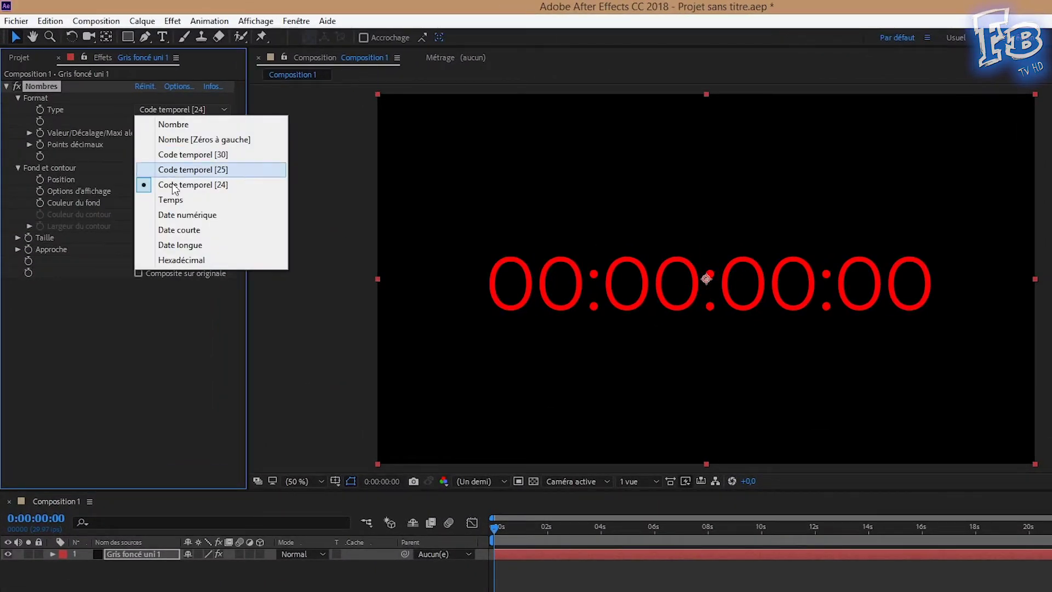
pyautogui.click(174, 198)
pyautogui.click(181, 110)
pyautogui.click(169, 211)
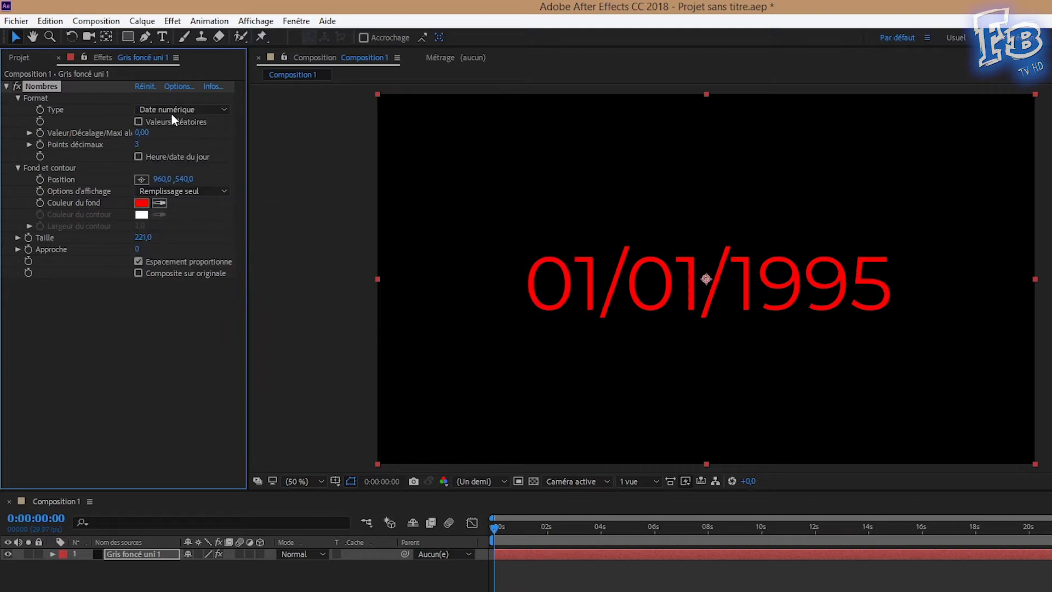
pyautogui.click(171, 112)
pyautogui.click(171, 225)
pyautogui.click(166, 110)
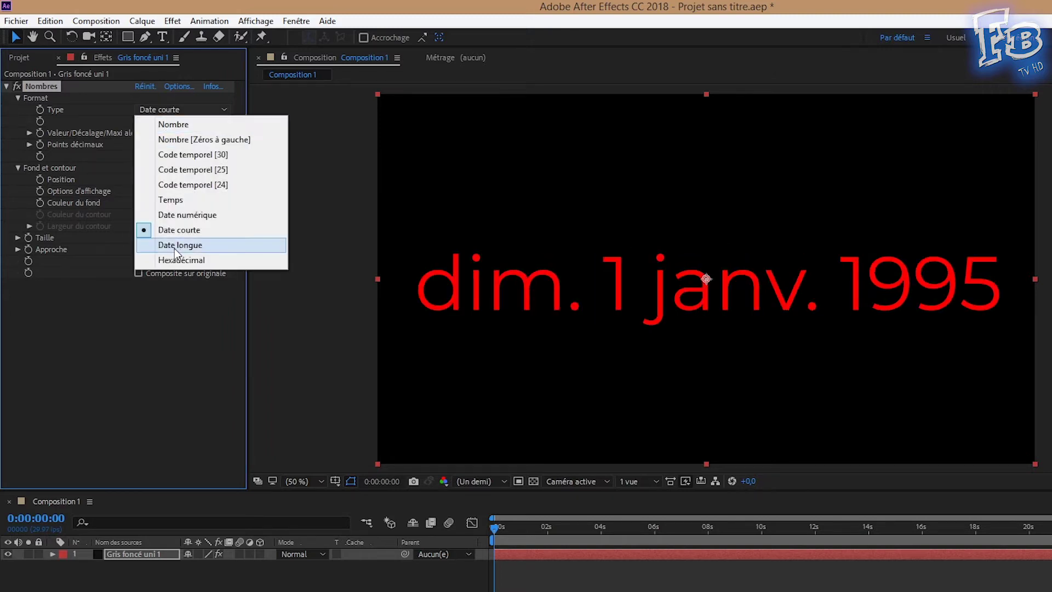
pyautogui.click(174, 244)
pyautogui.click(177, 110)
pyautogui.click(178, 259)
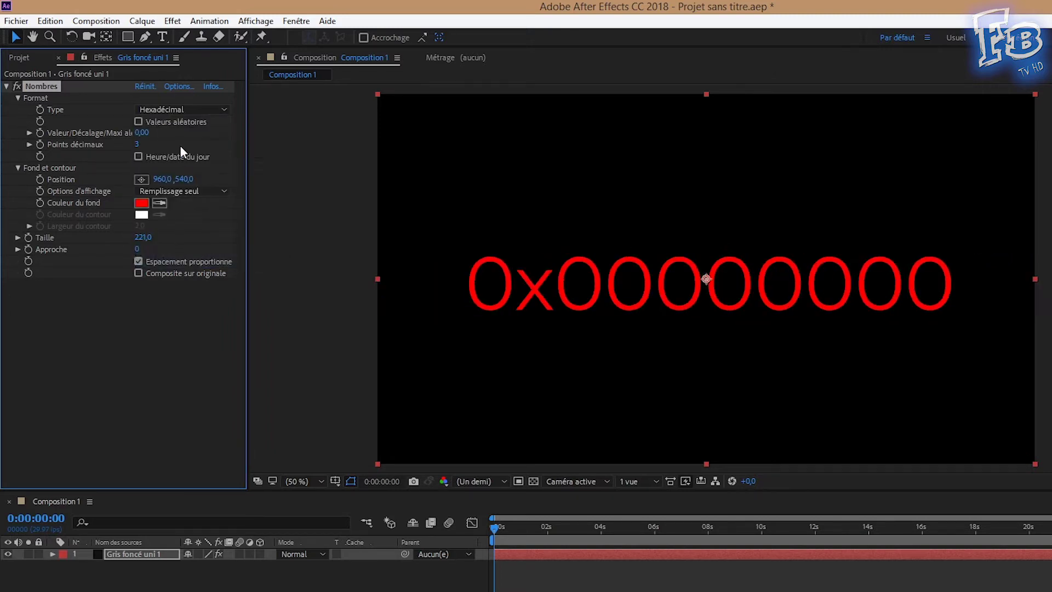
# Step: Return to the plain Nombre format with random values on, and preview the changing numbers
pyautogui.click(179, 108)
pyautogui.click(180, 126)
pyautogui.click(138, 121)
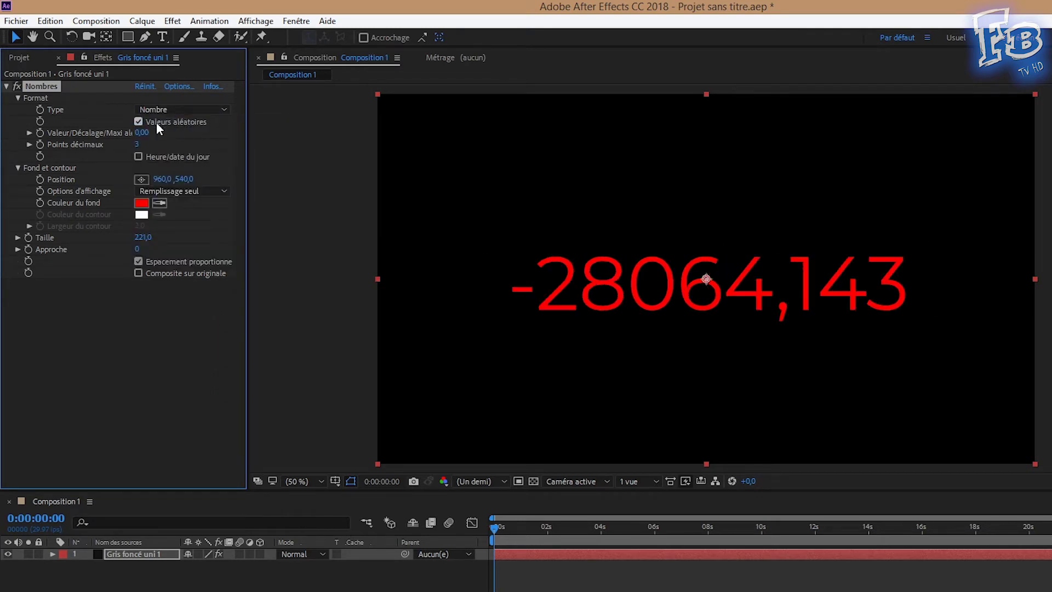
pyautogui.press('space')
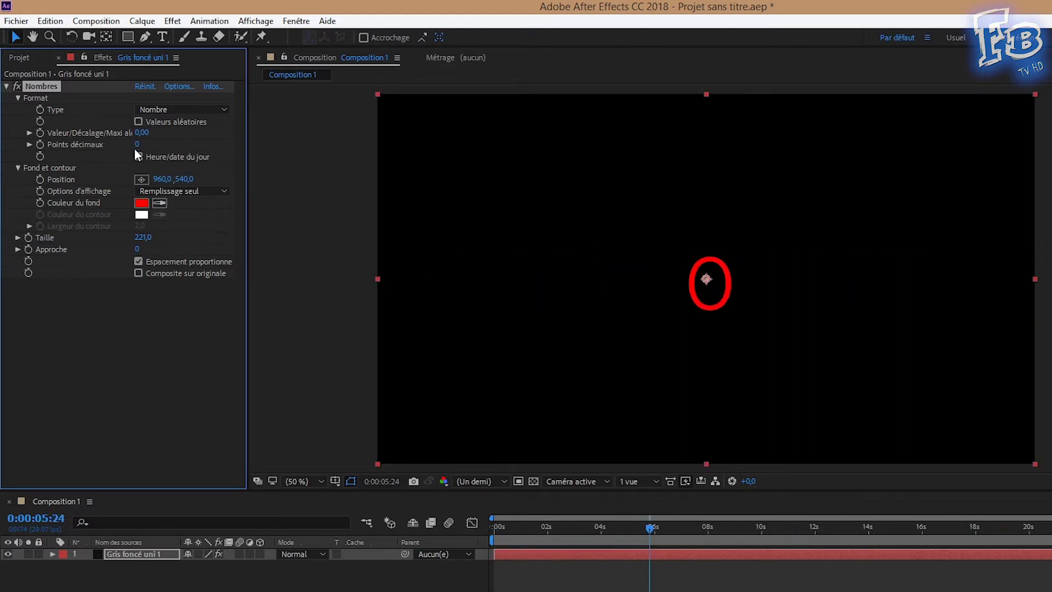
# Step: Show the digits as red fill over outline and enlarge them to size 259
pyautogui.click(166, 192)
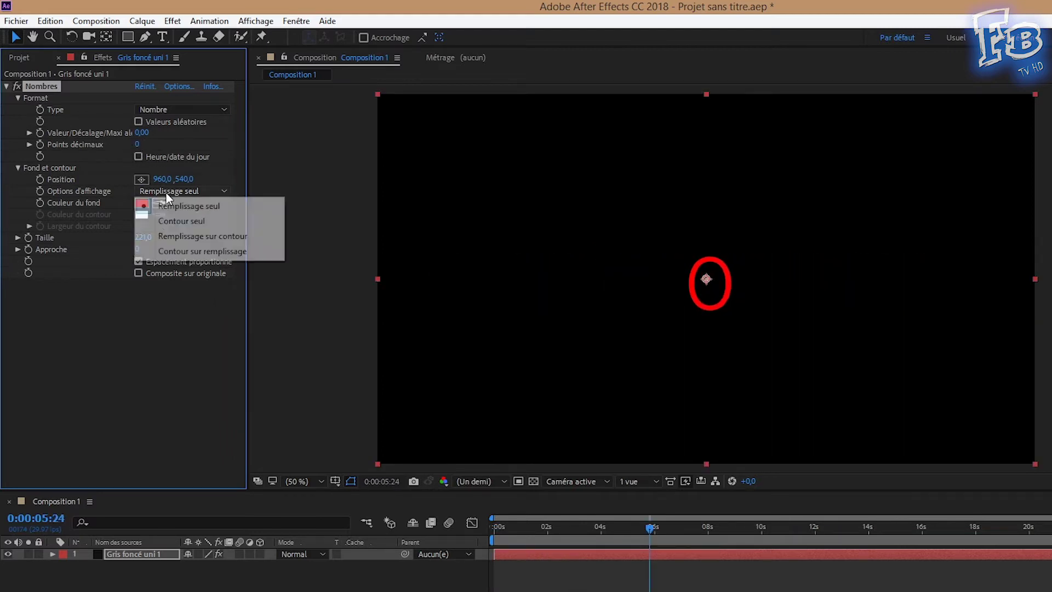
pyautogui.click(165, 215)
pyautogui.moveTo(152, 236); pyautogui.dragTo(173, 237)
pyautogui.click(169, 191)
pyautogui.click(170, 240)
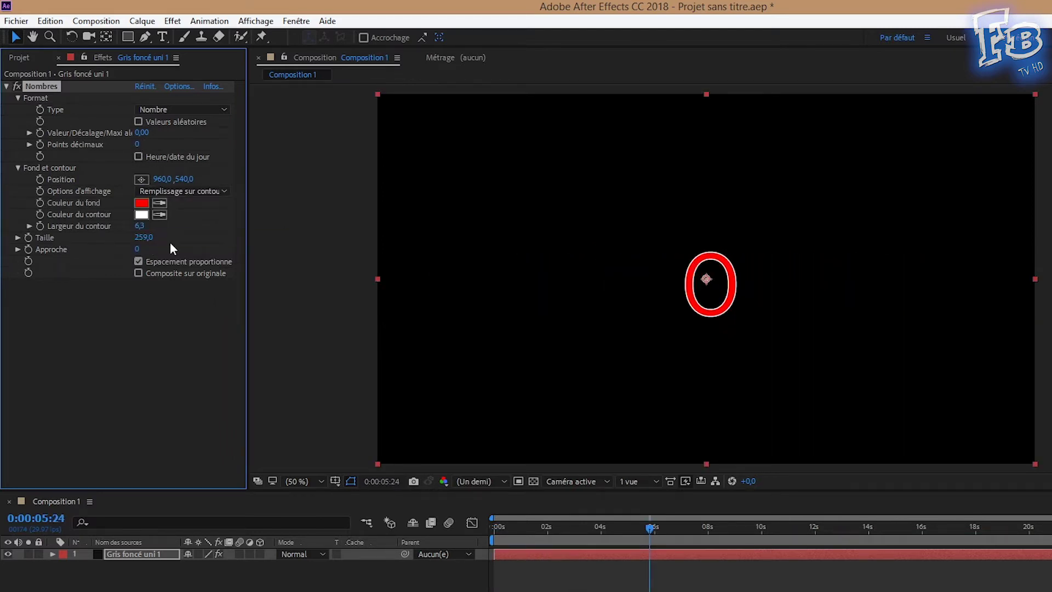
# Step: Set the counter value to 670 and tighten the tracking to -3
pyautogui.click(141, 133)
pyautogui.write('670')
pyautogui.press('Return')
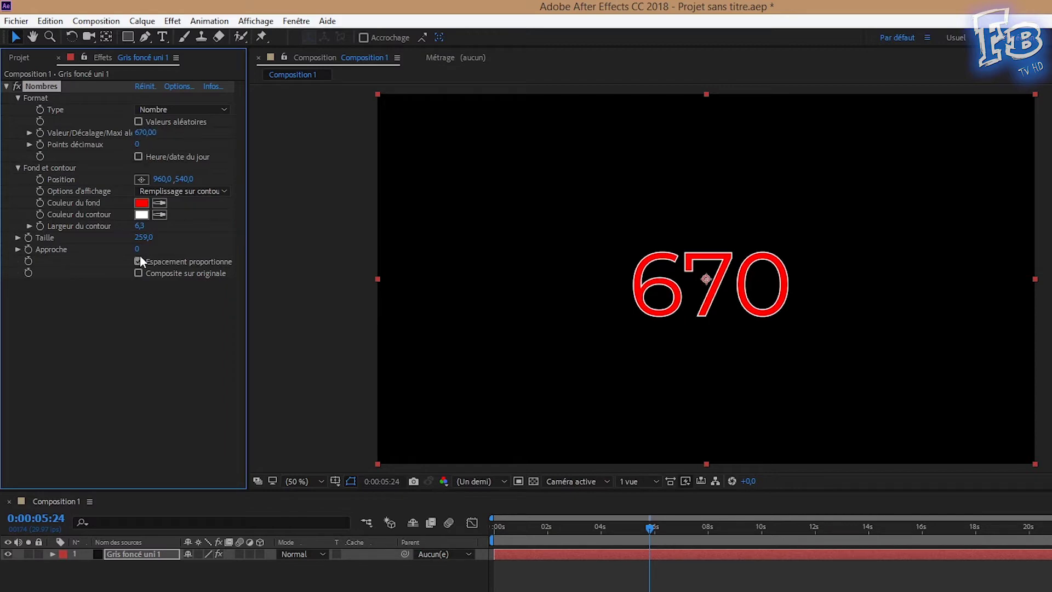
pyautogui.moveTo(137, 249); pyautogui.dragTo(141, 261)
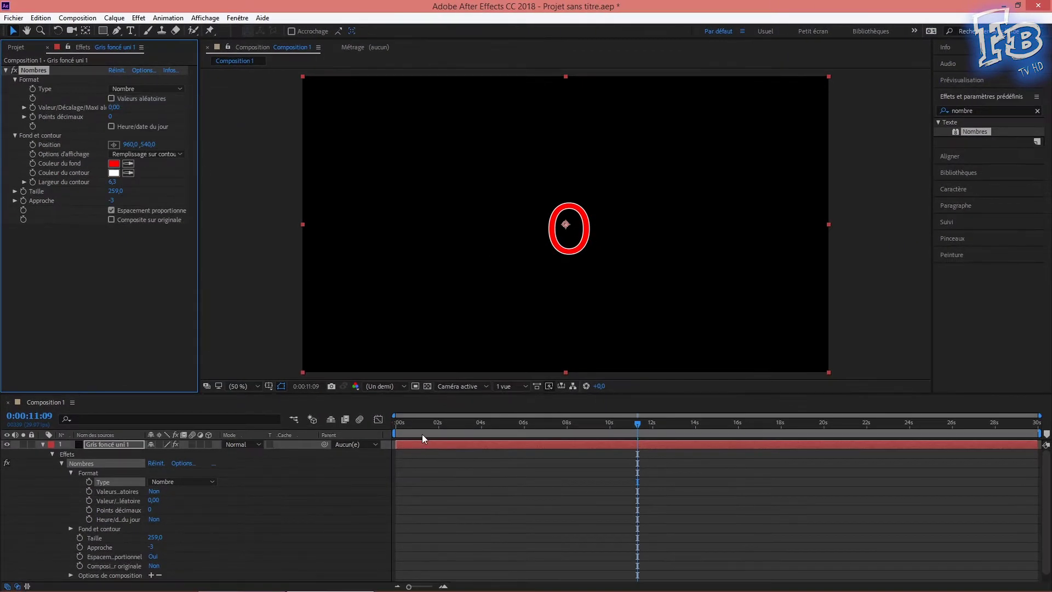
# Step: Keyframe the counter value at 0 on the first frame and 1000 near five seconds
pyautogui.moveTo(409, 427); pyautogui.dragTo(363, 420)
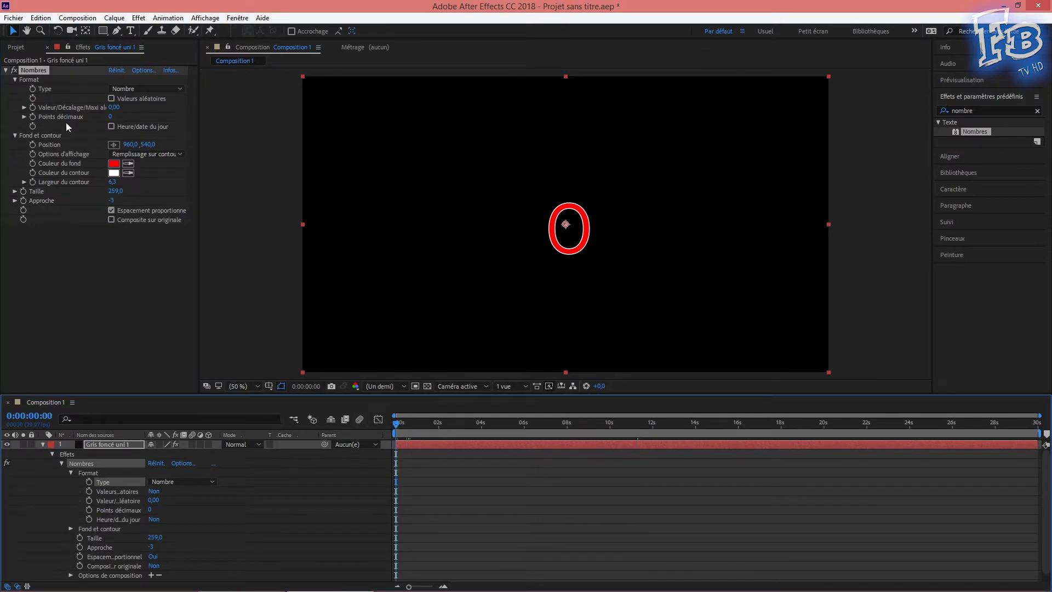
pyautogui.click(34, 109)
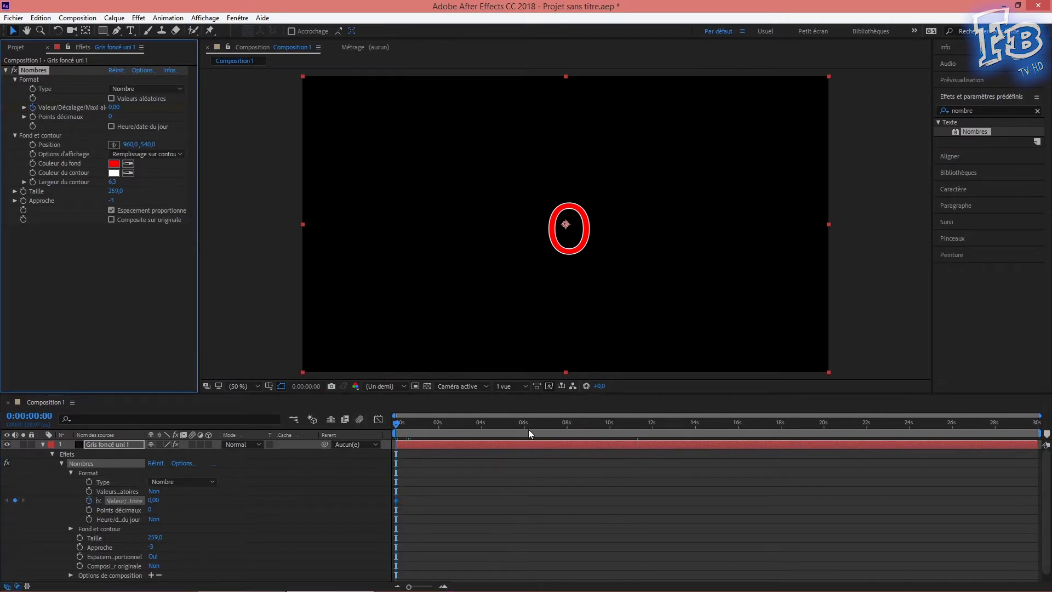
pyautogui.click(501, 423)
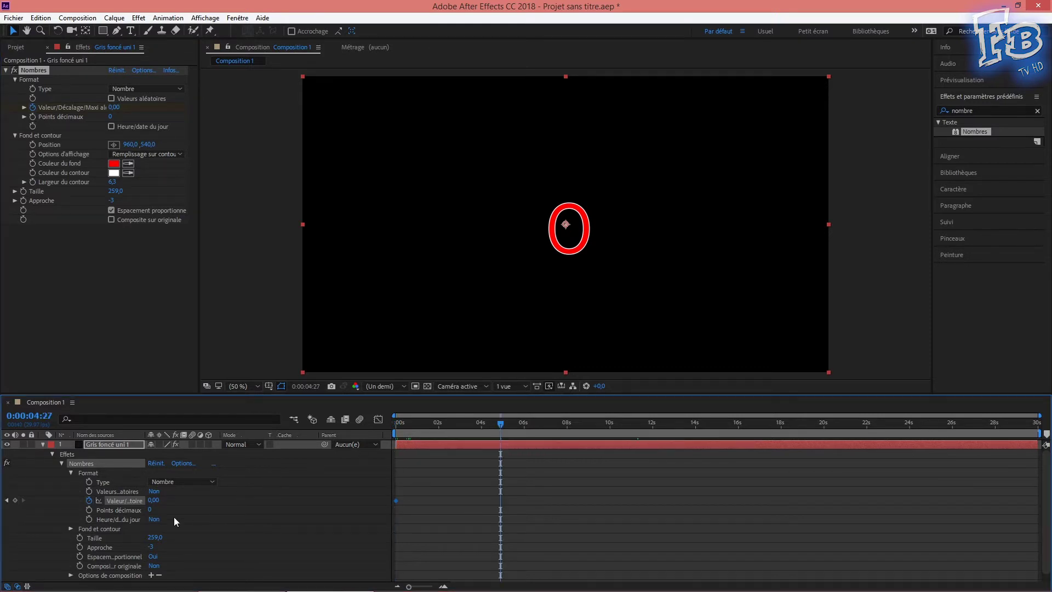
pyautogui.click(154, 500)
pyautogui.write('0')
pyautogui.press('Return')
# Step: Preview the counter counting from 0 to 1000, then return to the first frame
pyautogui.moveTo(415, 416); pyautogui.dragTo(340, 428)
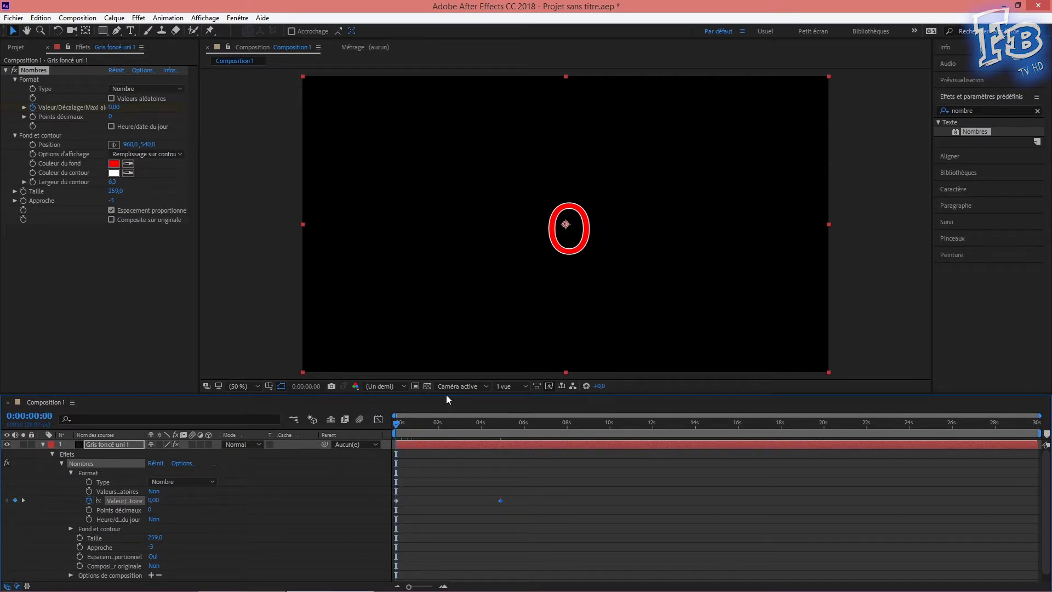
pyautogui.press('space')
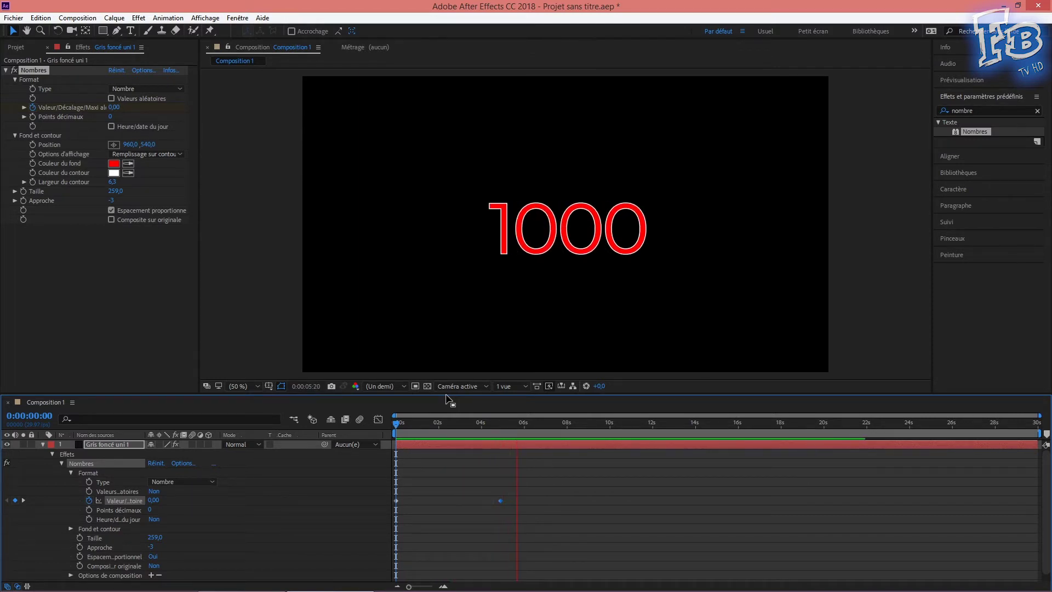
pyautogui.press('space')
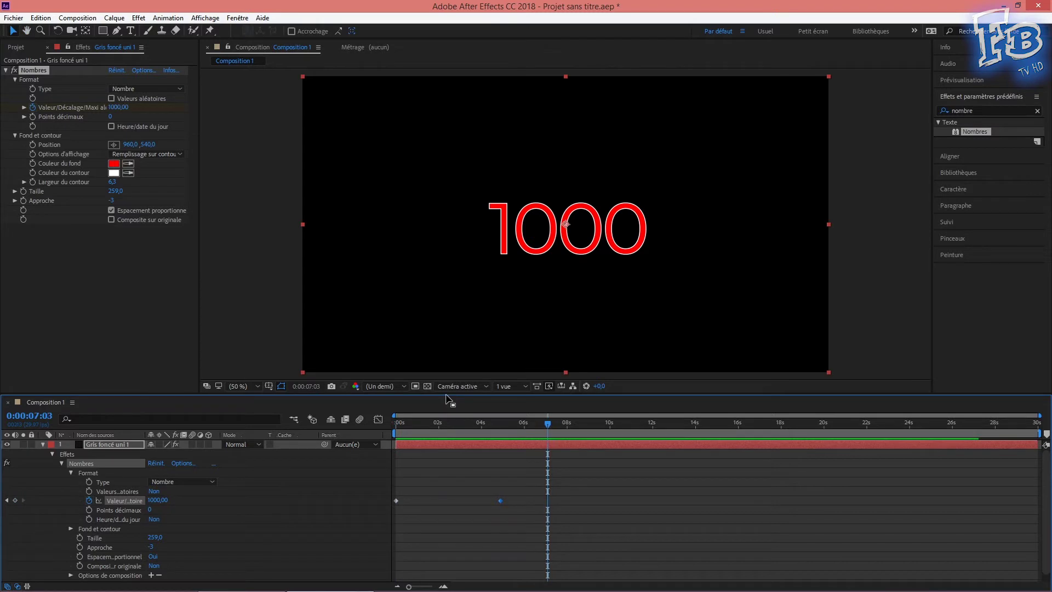
pyautogui.press('Home')
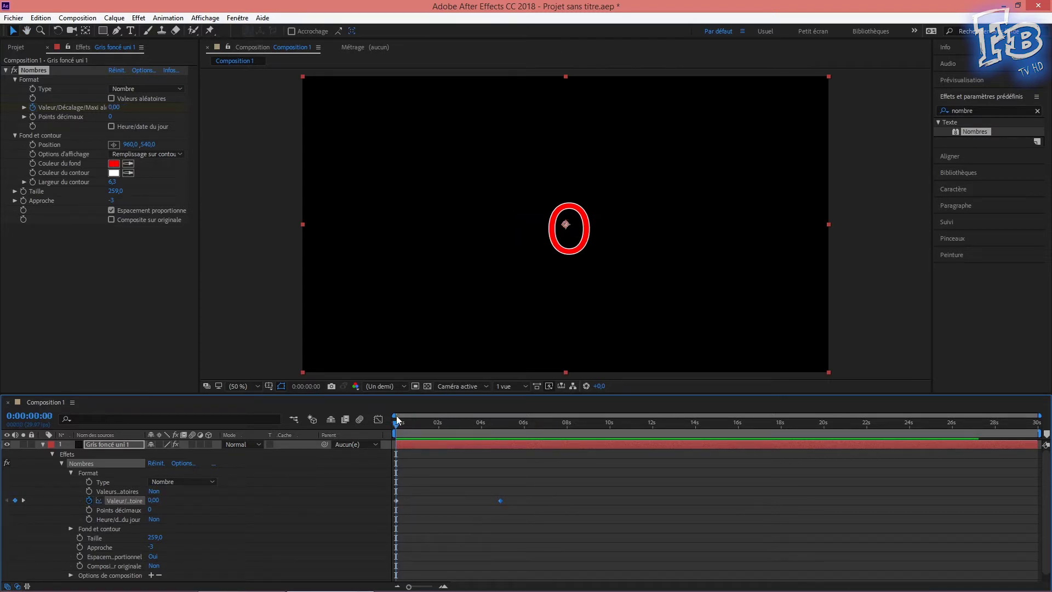
# Step: Drag the first keyframe's Bezier handle in the Graph Editor for a fast start and gentle settle, previewing the count
pyautogui.click(377, 422)
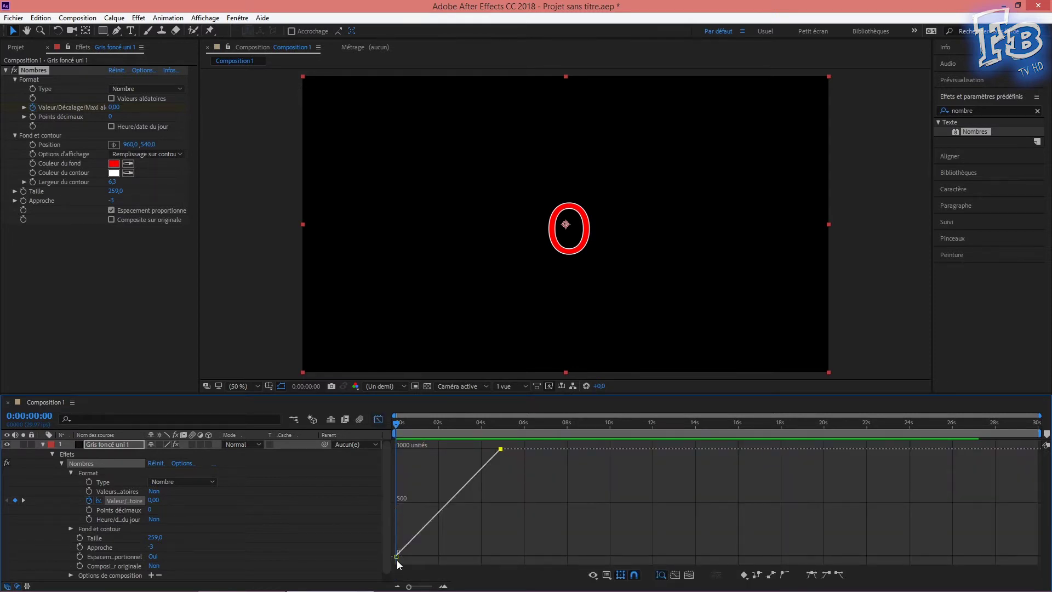
pyautogui.moveTo(396, 556); pyautogui.dragTo(500, 556)
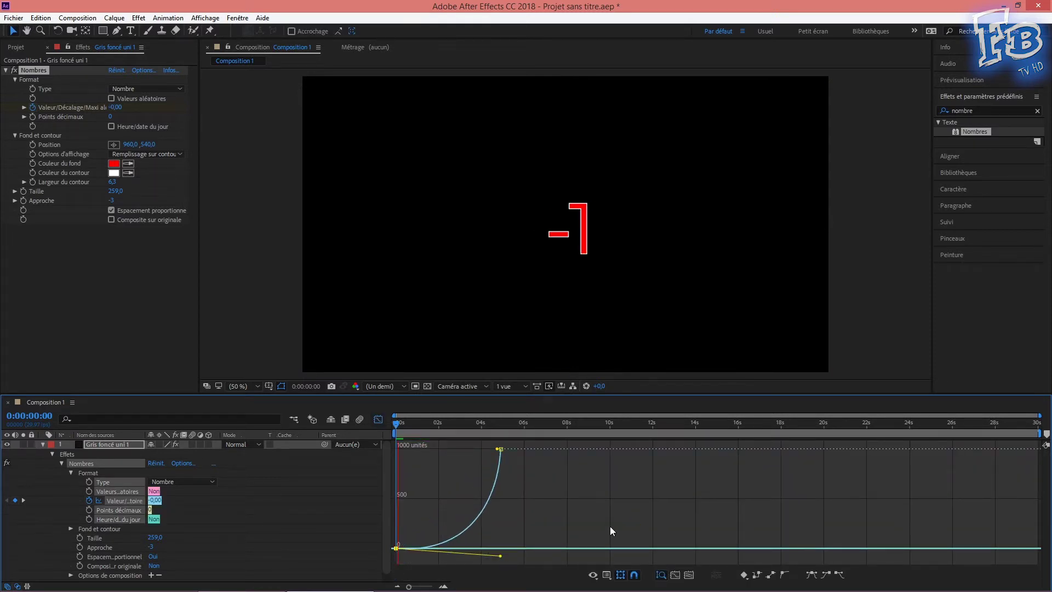
pyautogui.press('space')
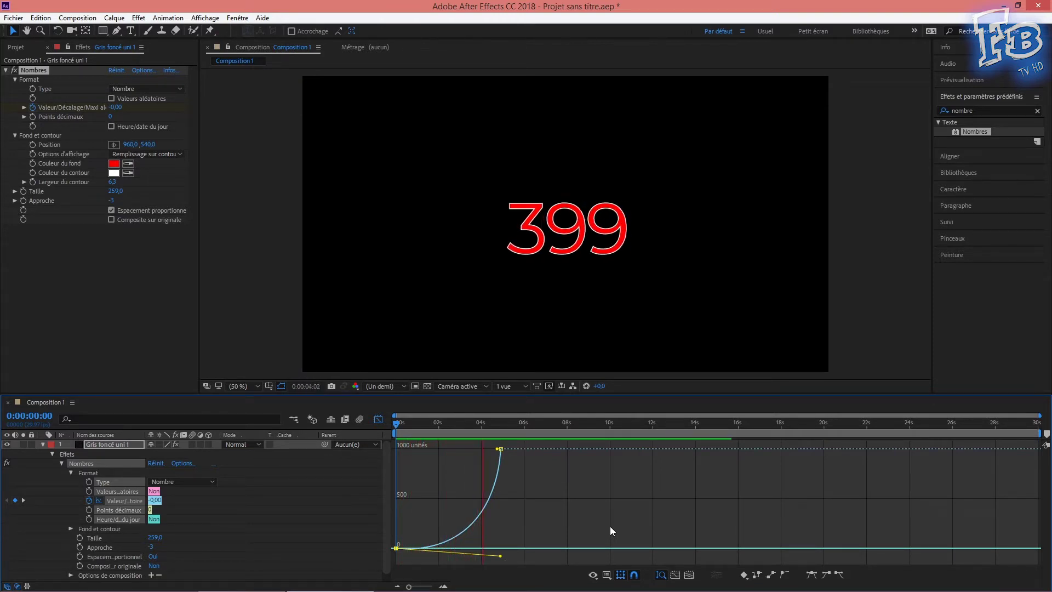
pyautogui.moveTo(500, 555); pyautogui.dragTo(403, 469)
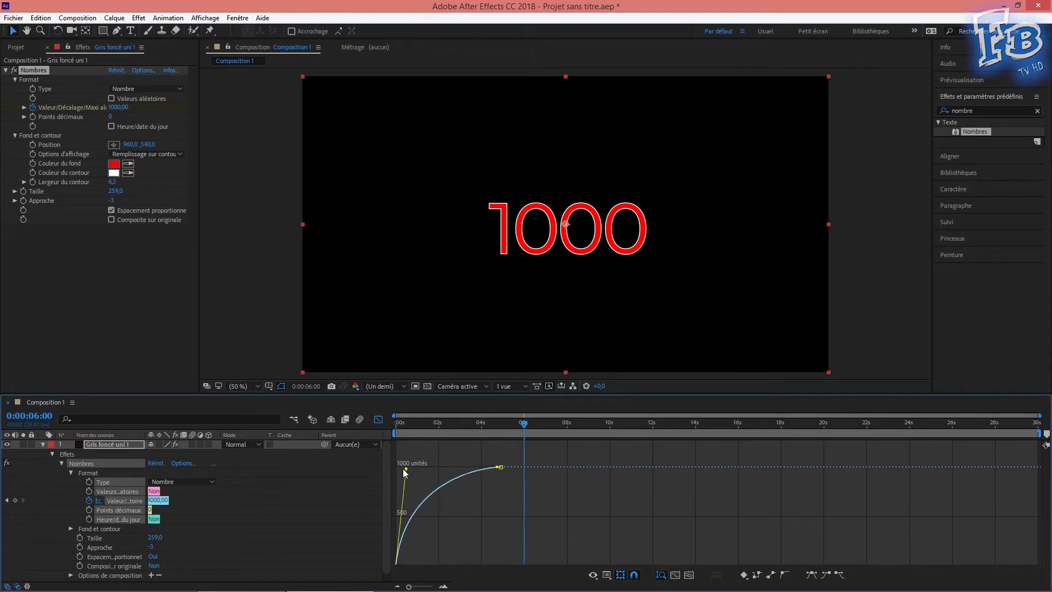
pyautogui.press('Home')
pyautogui.press('space')
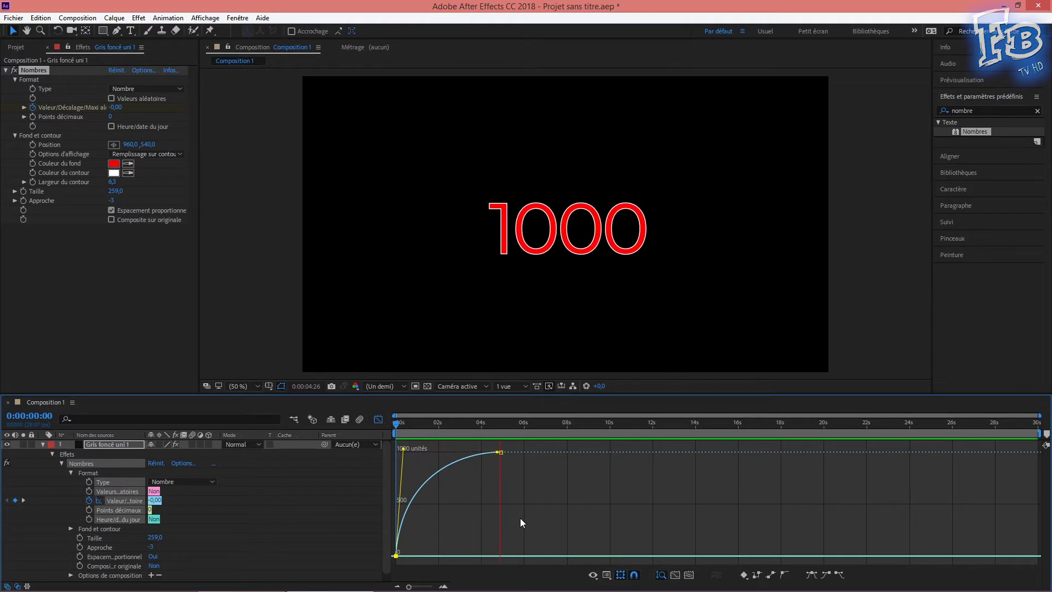
pyautogui.press('space')
# Step: Switch the counter to Temps format and keyframe it from 00:00 at 0 s to 00:15 at 15 s
pyautogui.hotkey('shift', 'F3')
pyautogui.click(183, 481)
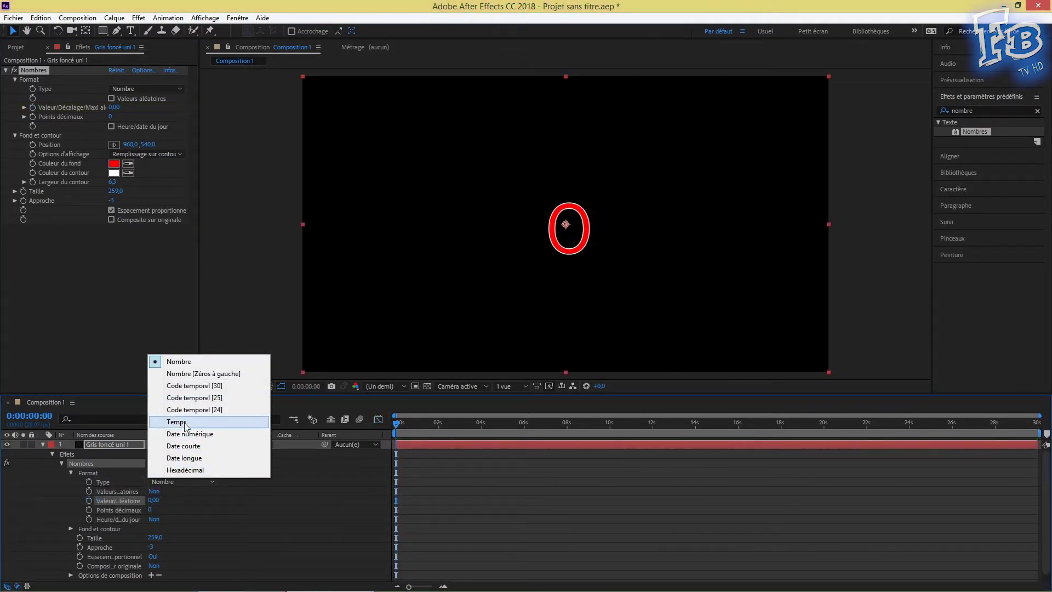
pyautogui.click(177, 422)
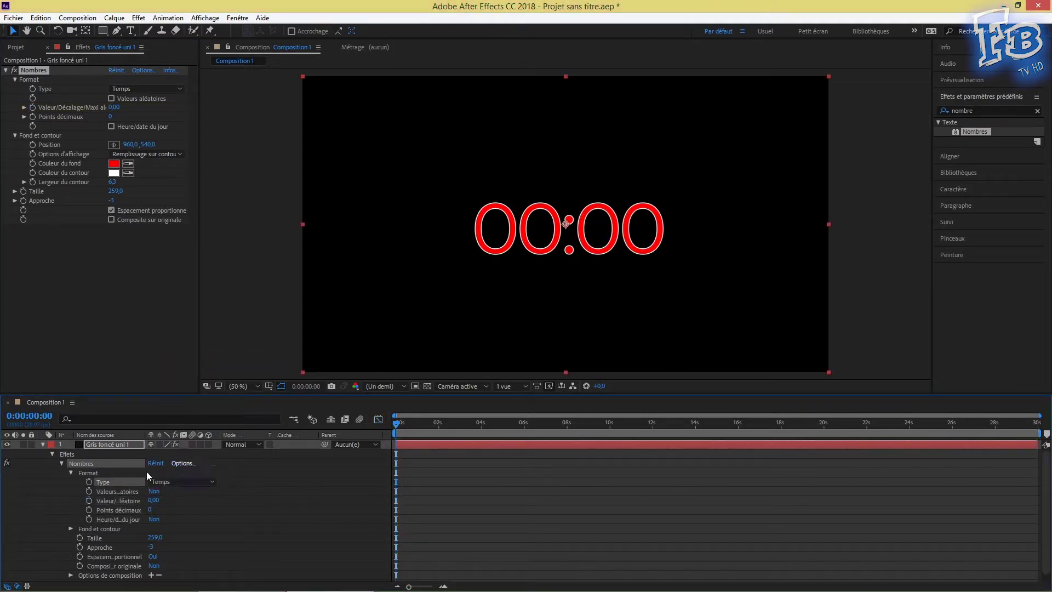
pyautogui.click(89, 500)
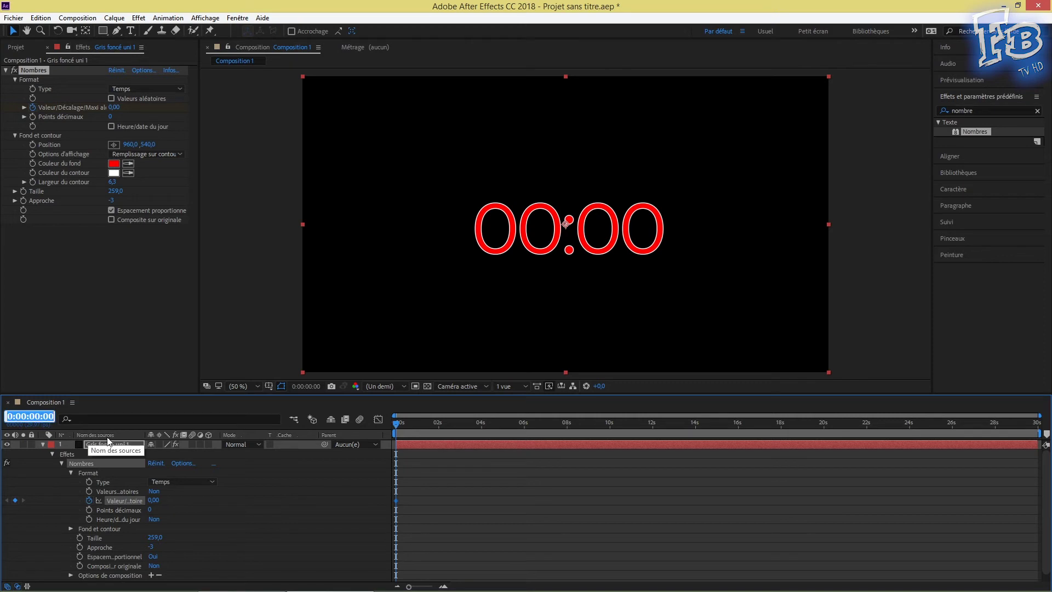
pyautogui.write('1500')
pyautogui.press('Return')
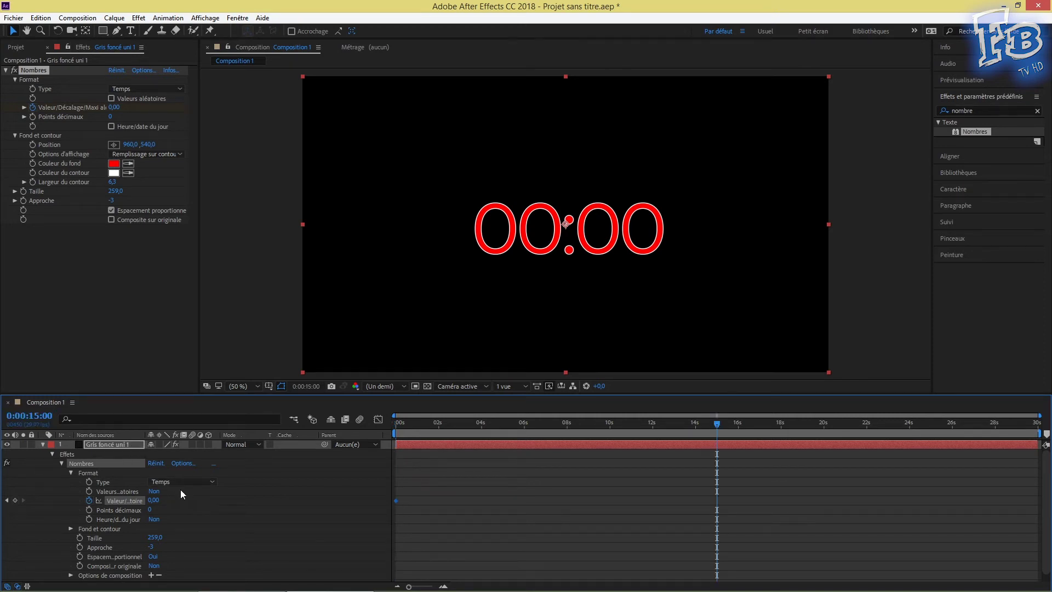
pyautogui.click(156, 501)
pyautogui.write('15')
pyautogui.press('Return')
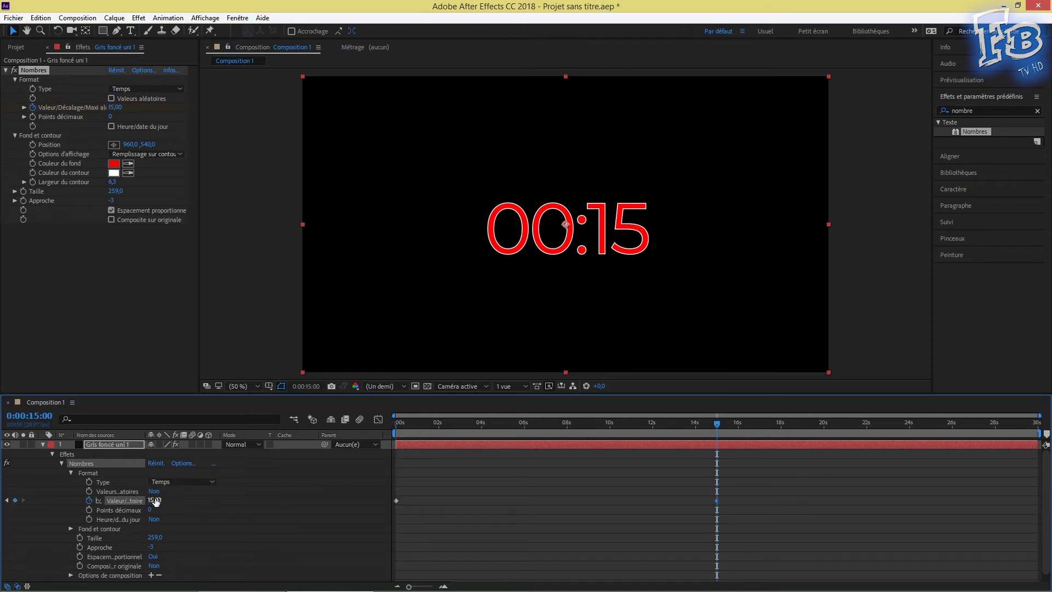
# Step: Preview the timer from the start, then jump to the end of the composition
pyautogui.moveTo(421, 422); pyautogui.dragTo(359, 426)
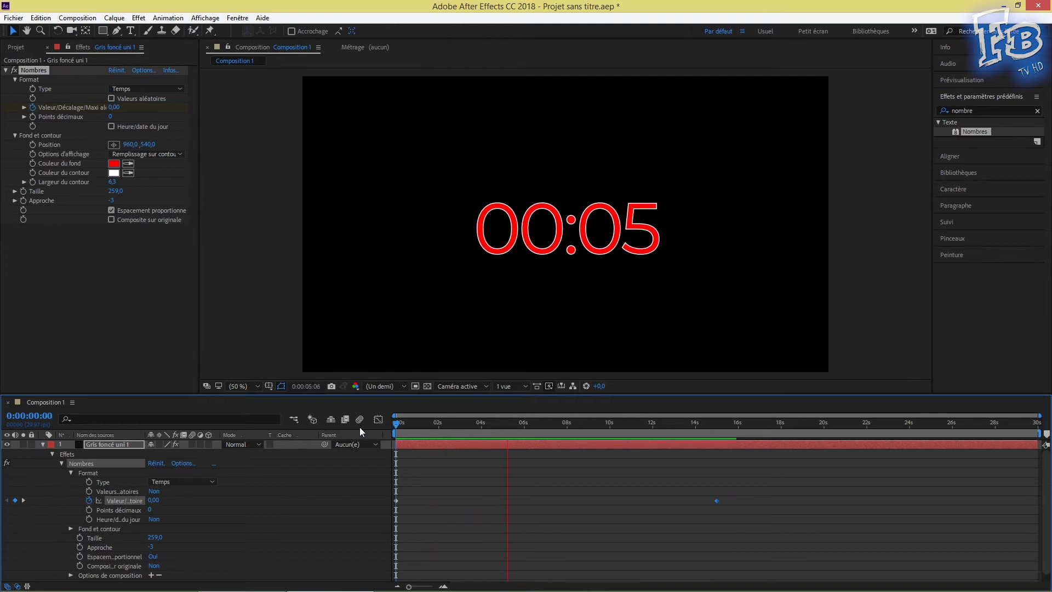
pyautogui.press('space')
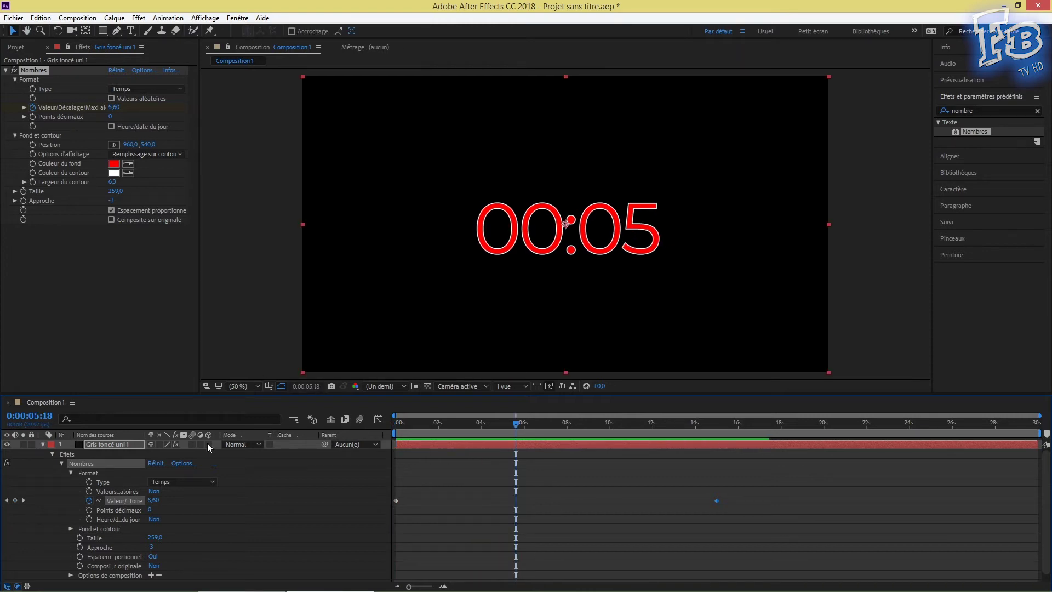
pyautogui.click(175, 481)
pyautogui.press('End')
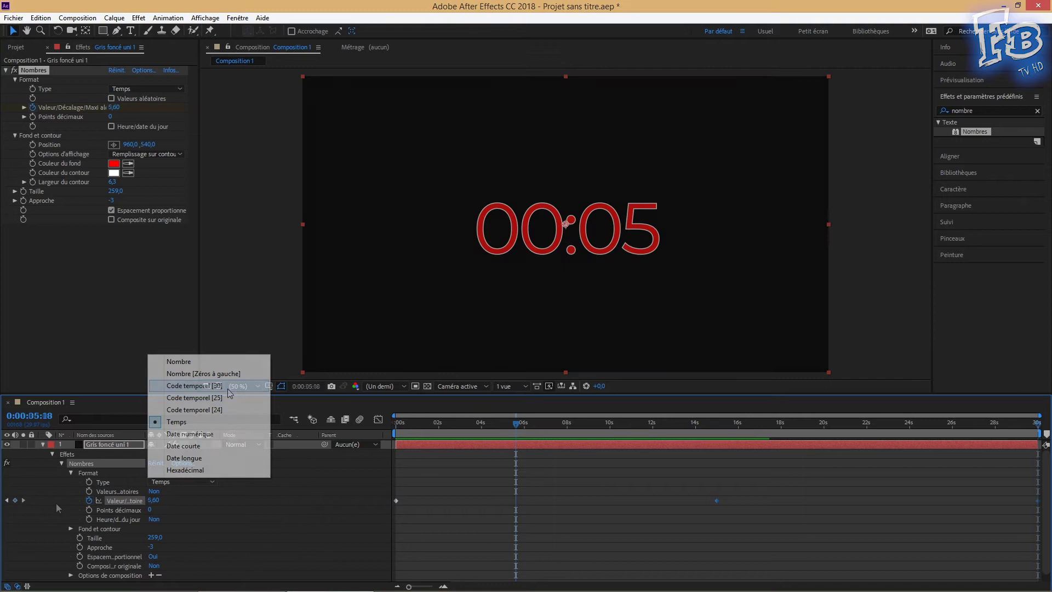
pyautogui.click(282, 478)
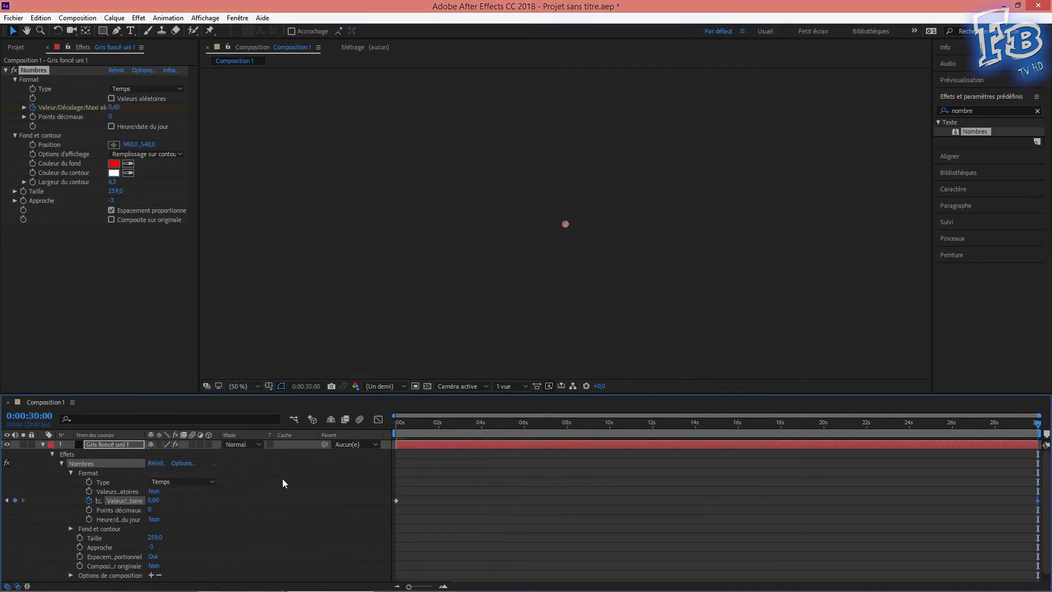
# Step: Play back the timer counting up to 00:30 across the whole composition
pyautogui.press('space')
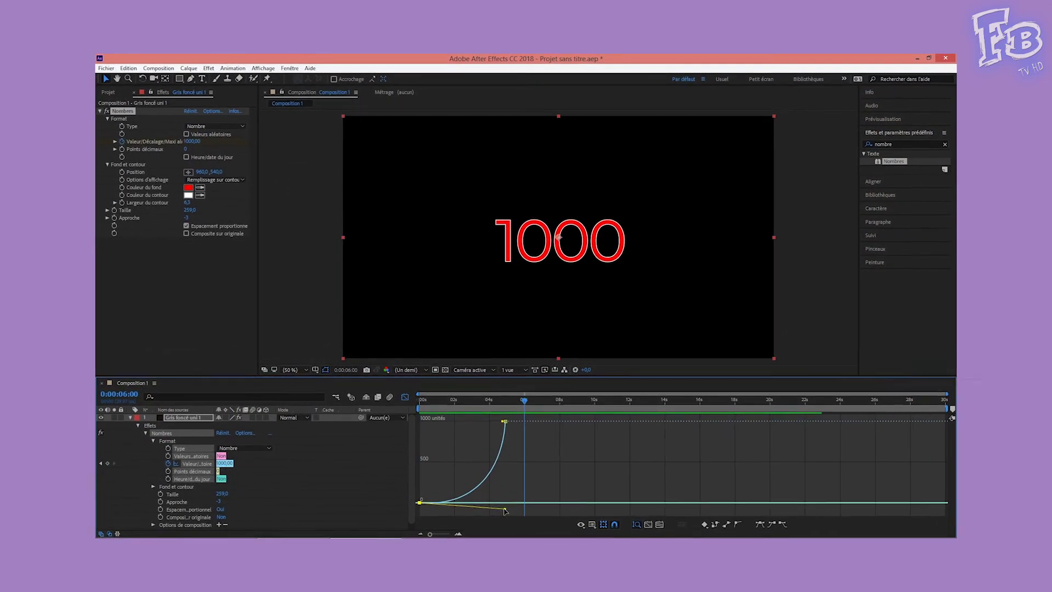
pyautogui.press('space')
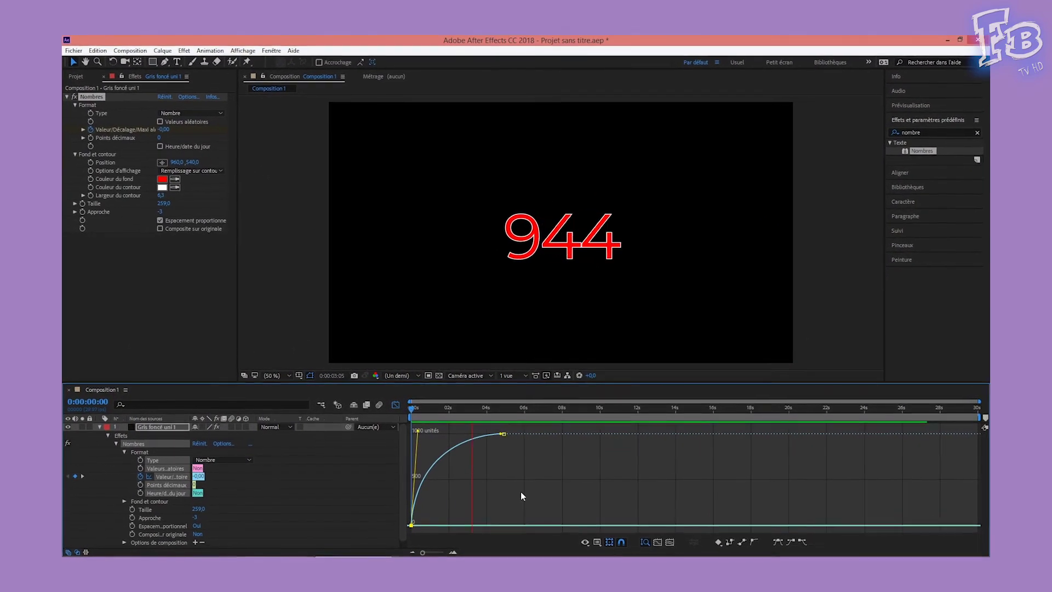